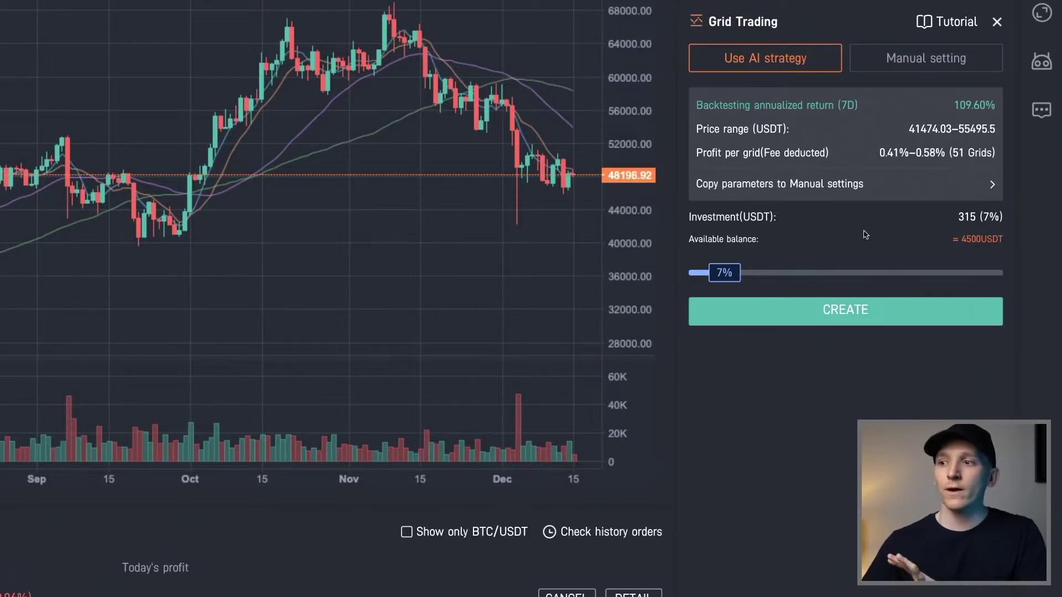
- Set the AI grid strategy's investment to 12% (540 USDT) and create the bot, choosing to use mBTC instead
left_click_drag(724, 275, 747, 277)
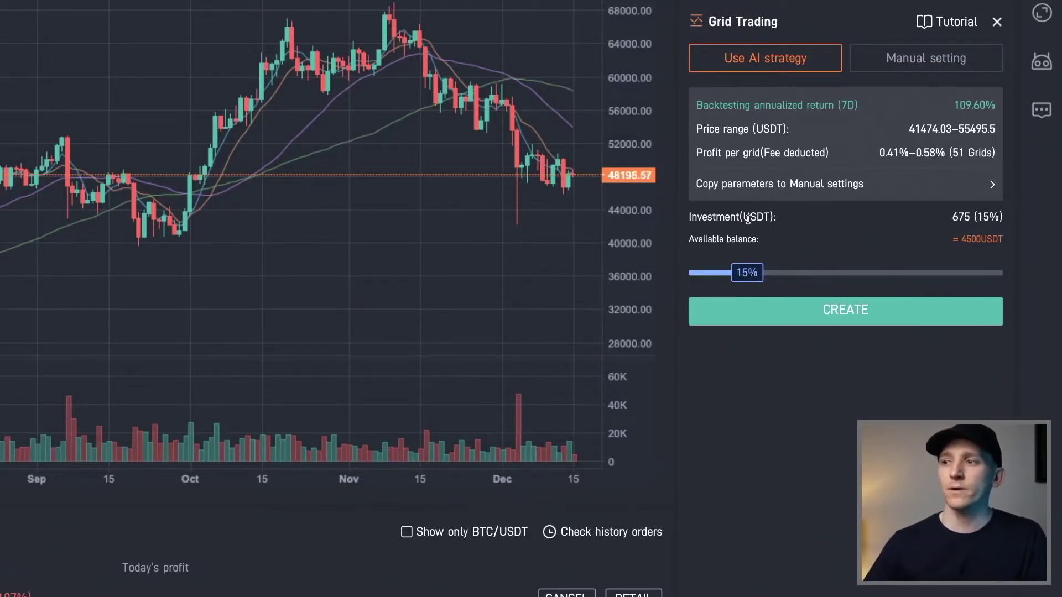
left_click_drag(749, 272, 740, 275)
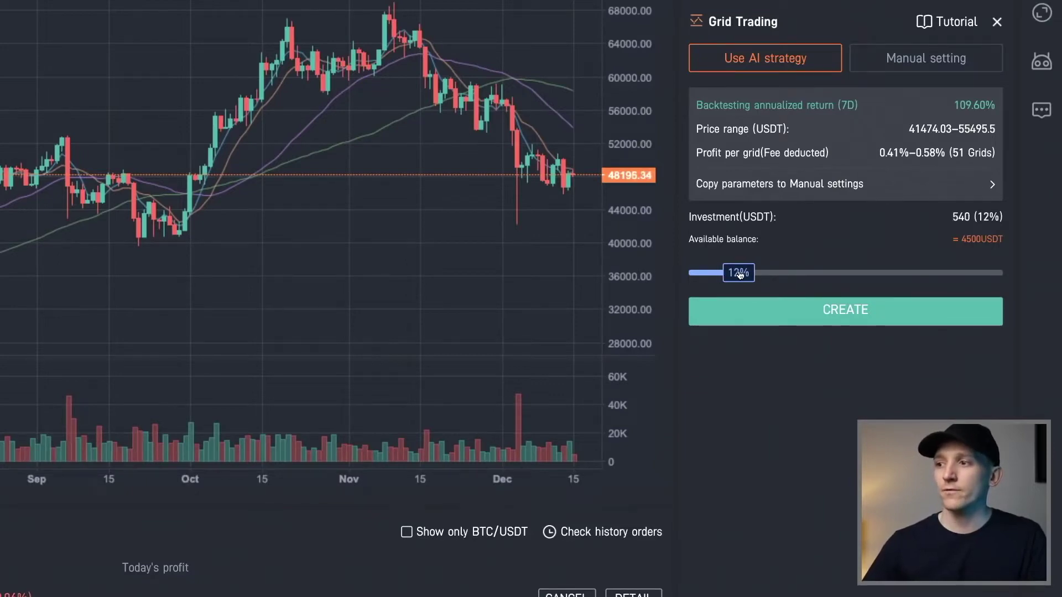
left_click(829, 305)
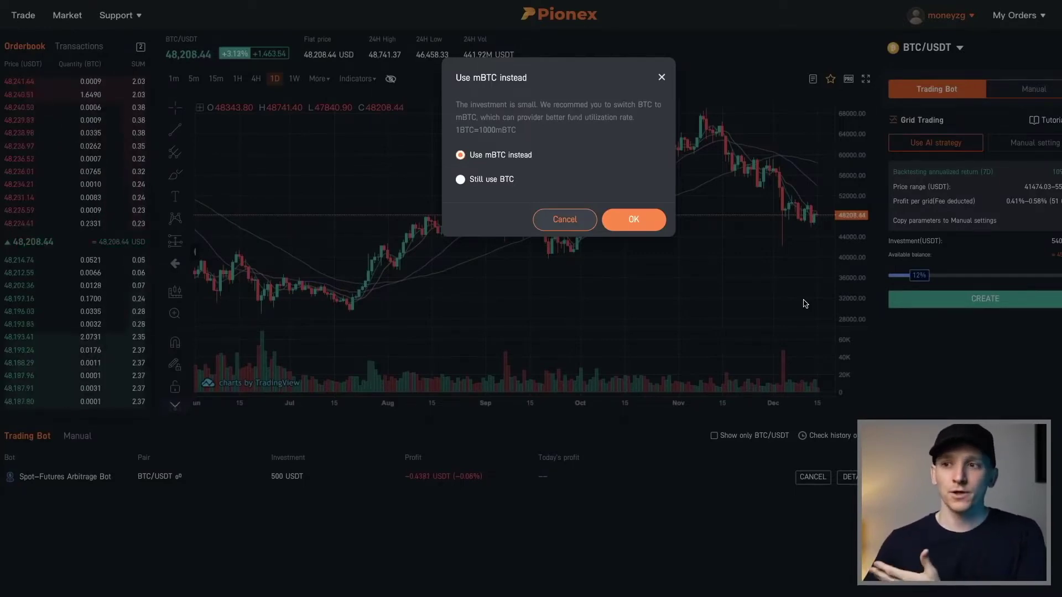
left_click(638, 220)
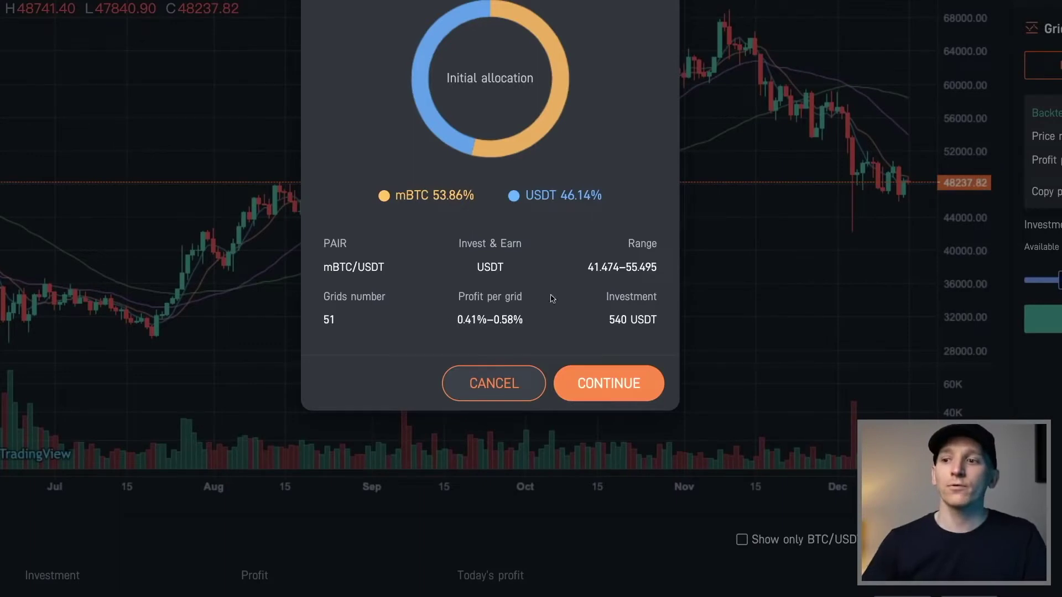
- Check the profit per grid in the bot's parameters, confirm them and decline enabling Google authenticator
double_click(491, 321)
left_click(491, 321)
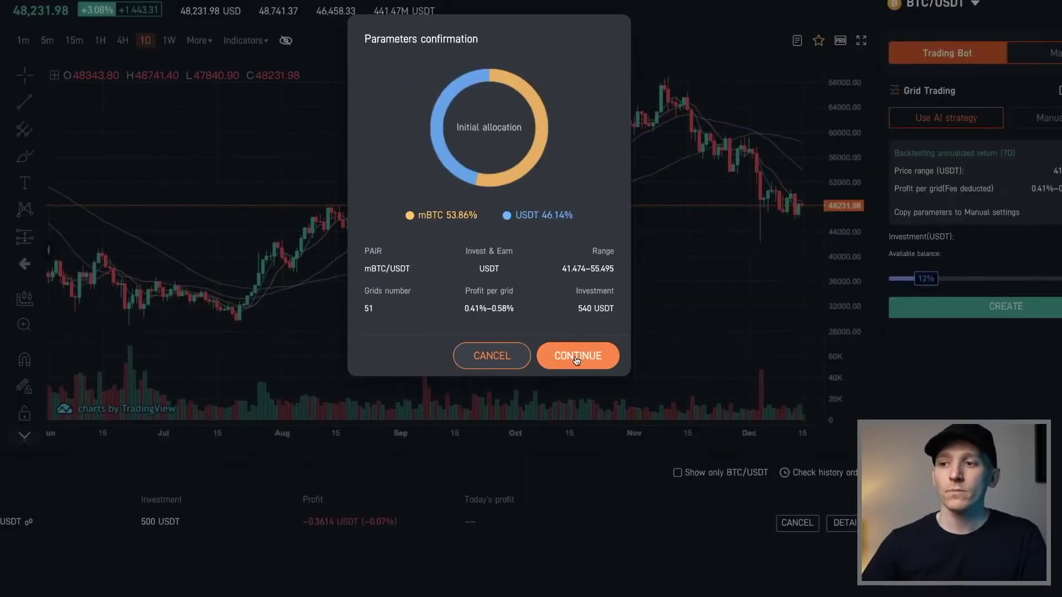
left_click(609, 384)
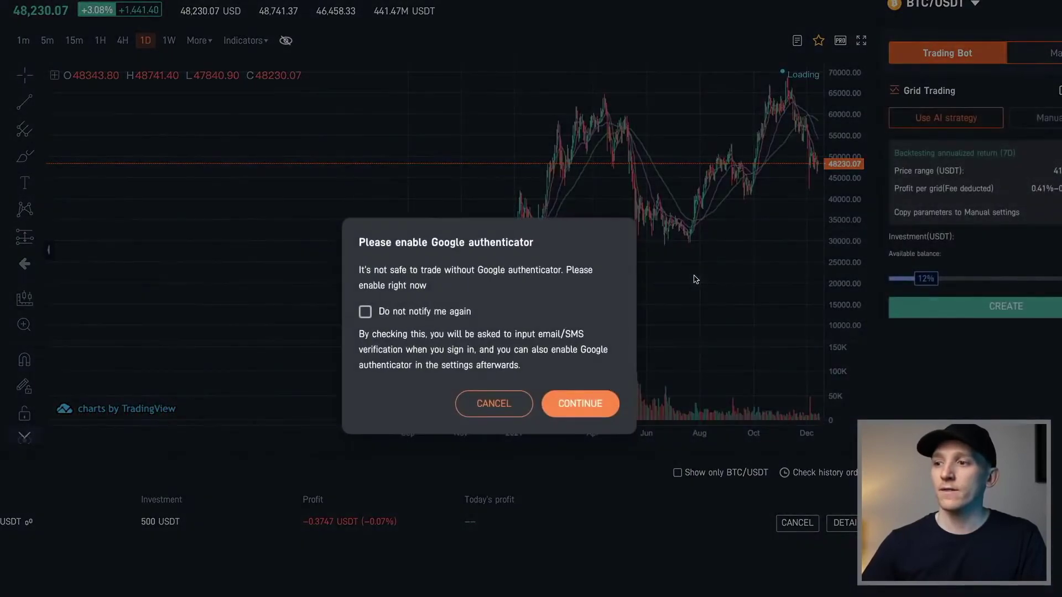
left_click(493, 404)
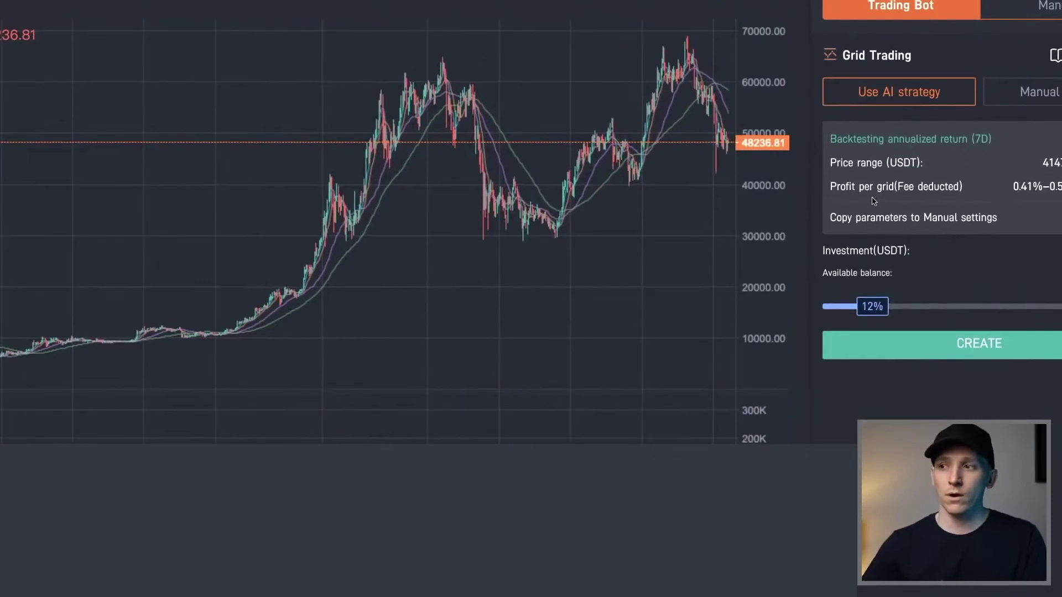
left_click(1059, 98)
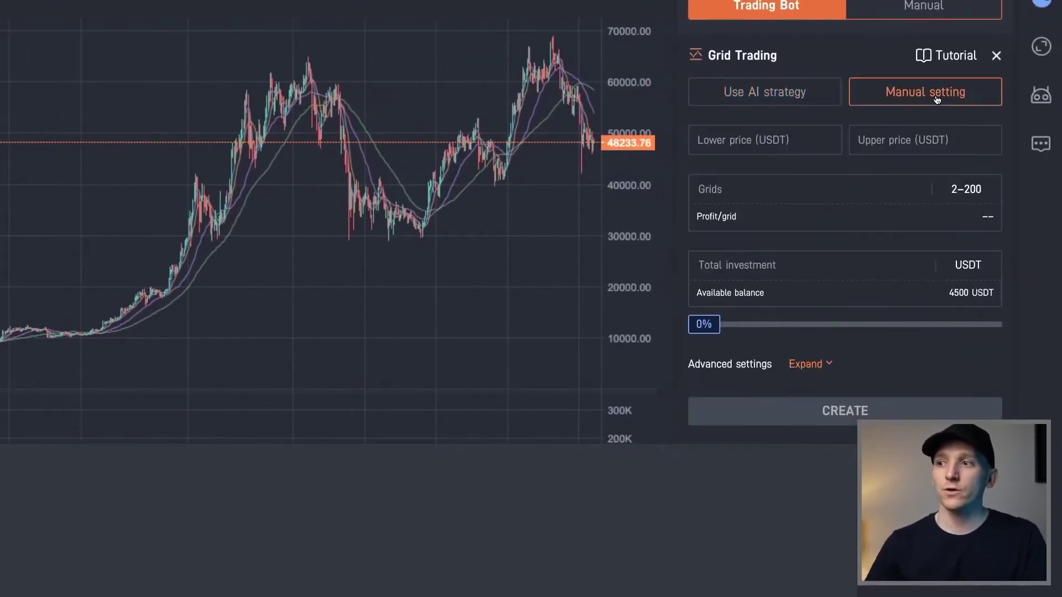
left_click(758, 139)
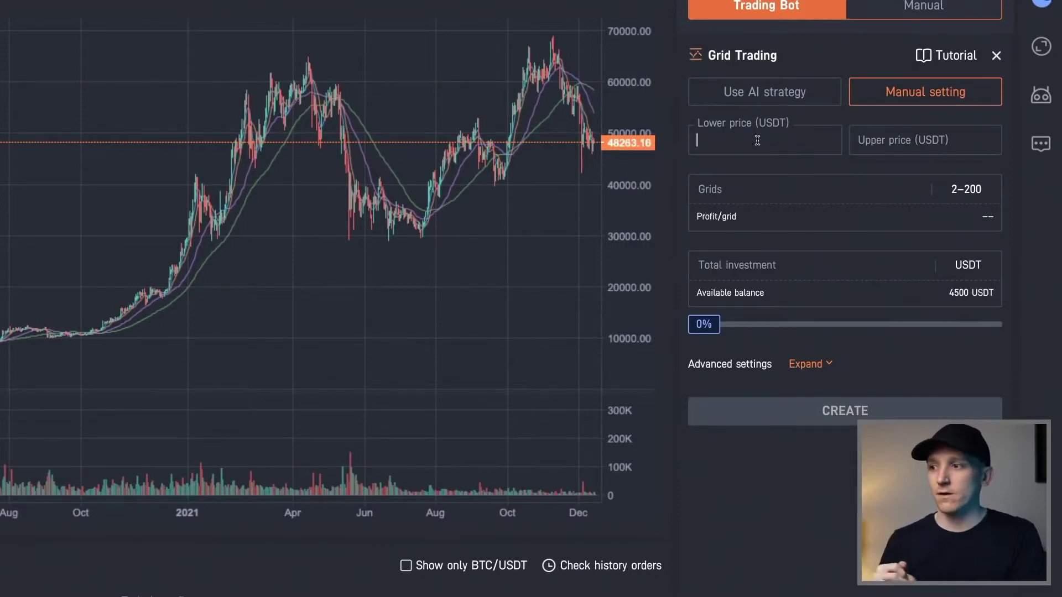
left_click(771, 93)
left_click(913, 105)
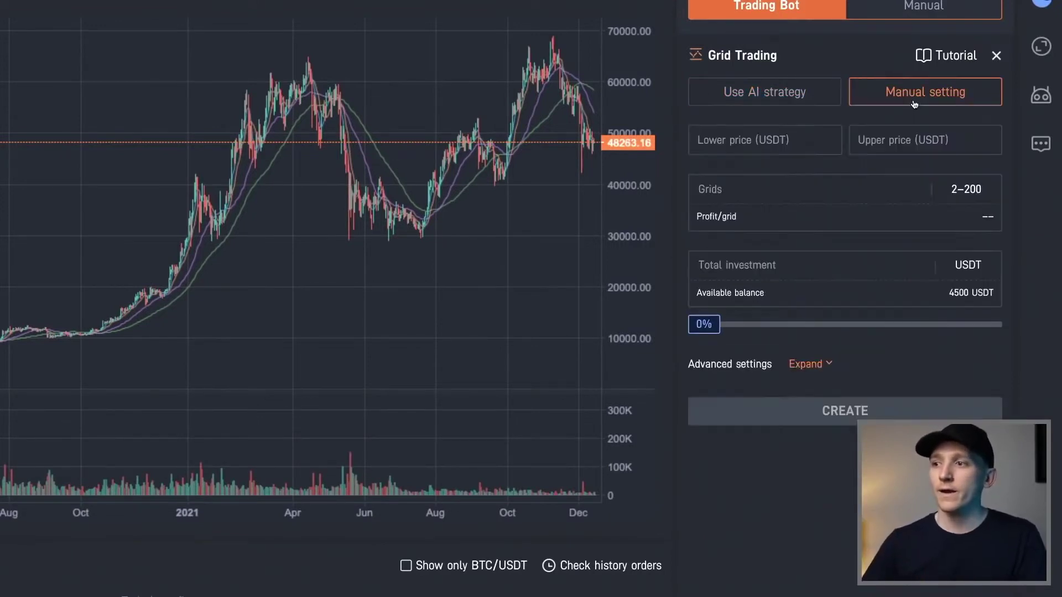
left_click(762, 142)
type("40000")
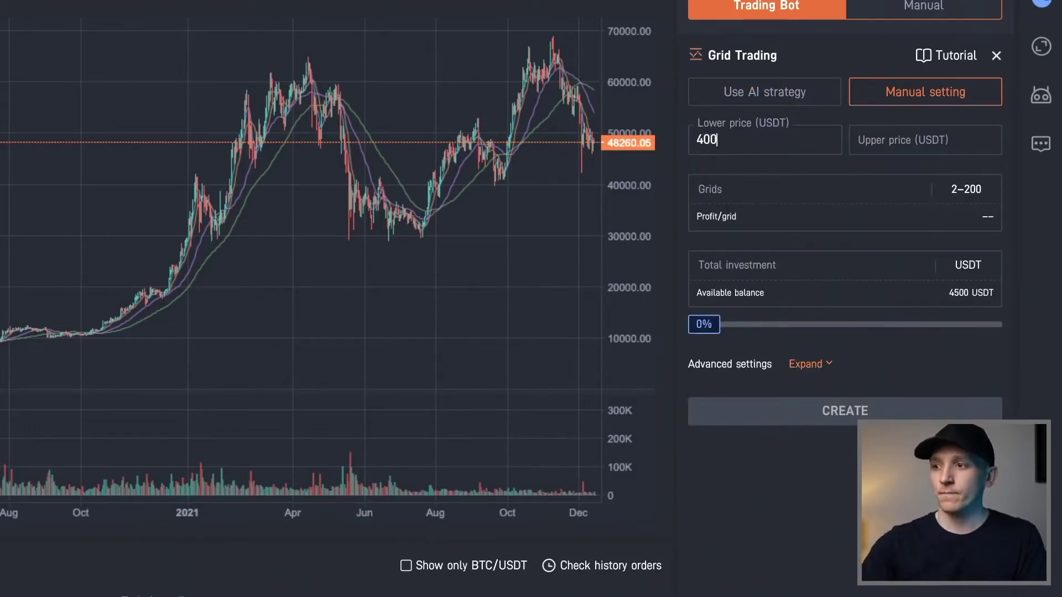
left_click(761, 100)
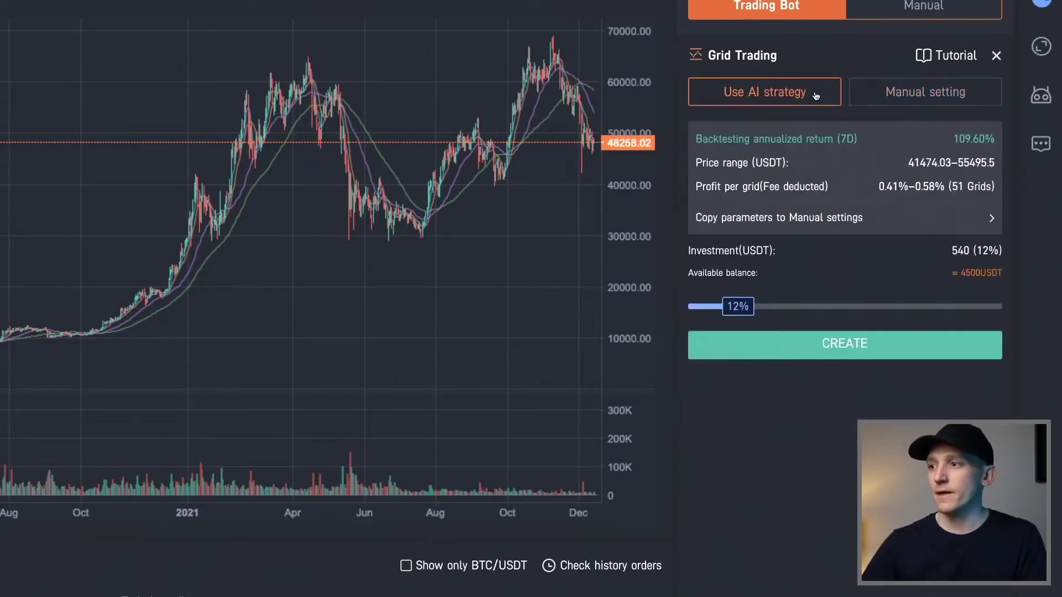
- Configure the grid bot manually with a lower price of 40000 USDT, an upper price of 60000 USDT and 150 grids
left_click(914, 103)
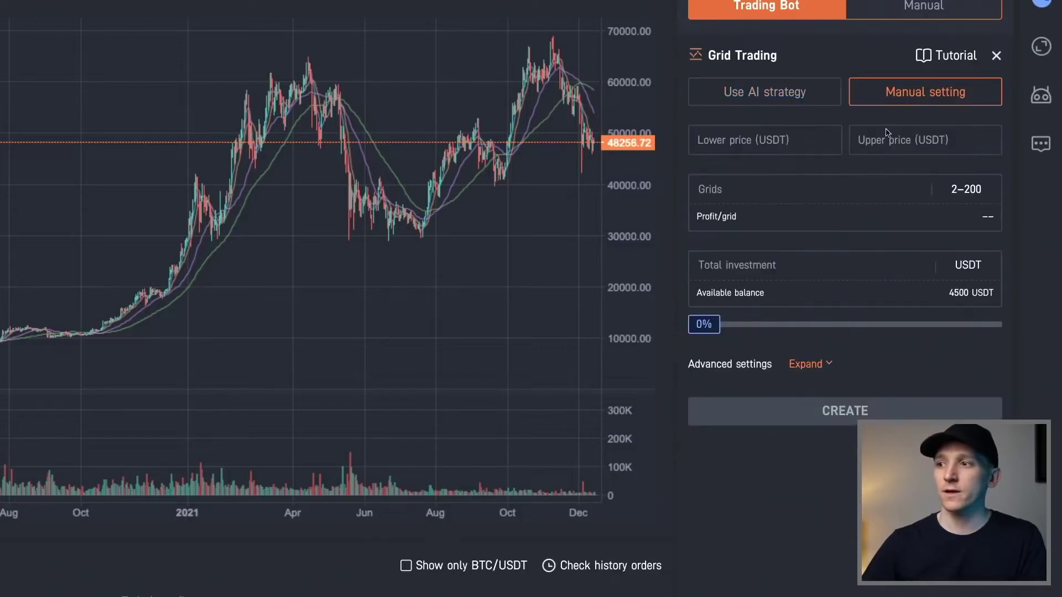
left_click(746, 141)
type("40000")
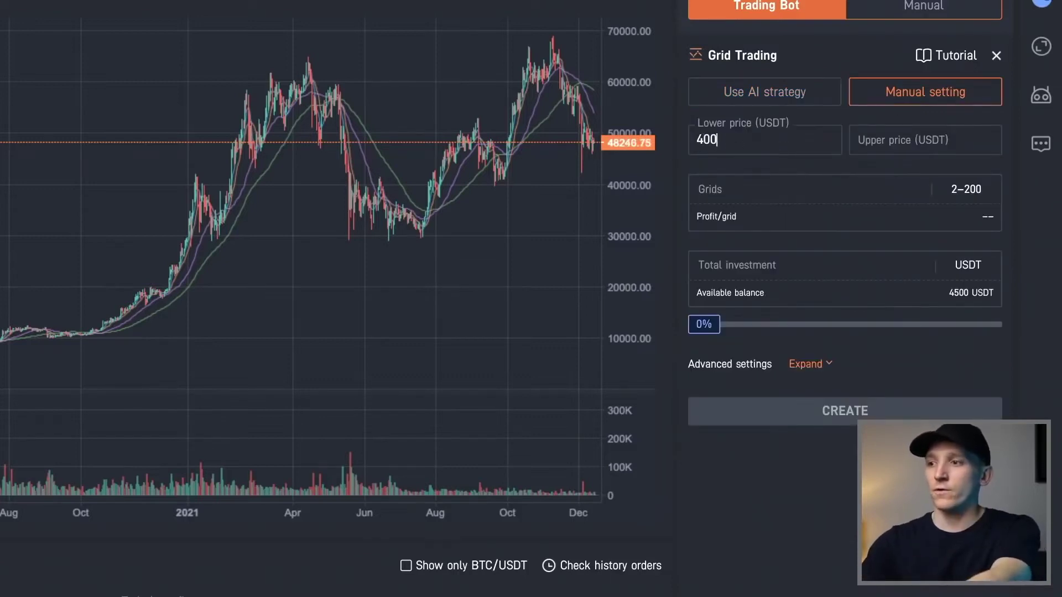
left_click(882, 139)
type("60000")
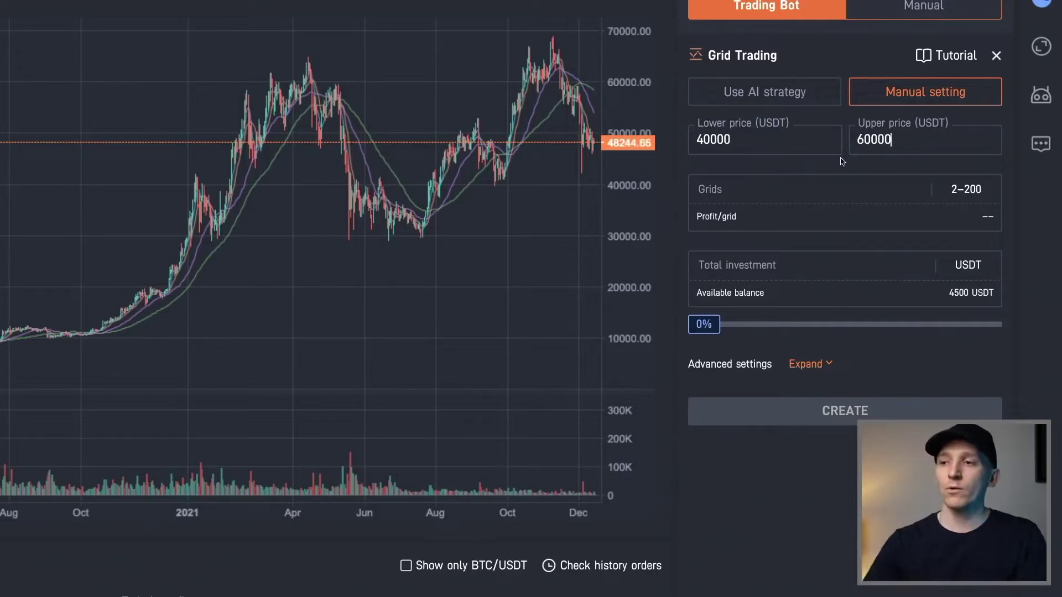
left_click(799, 193)
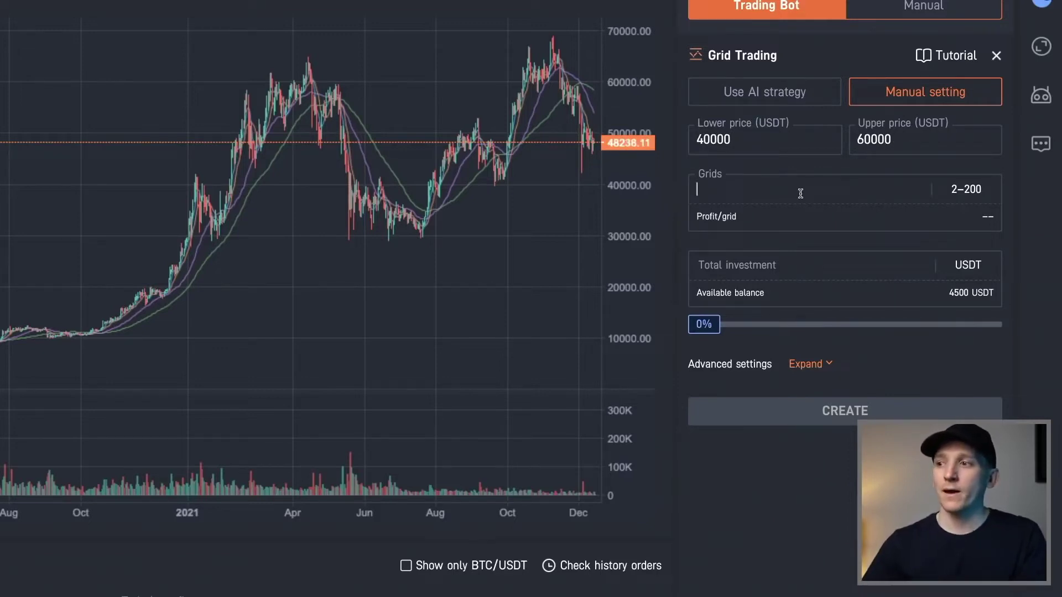
type("150")
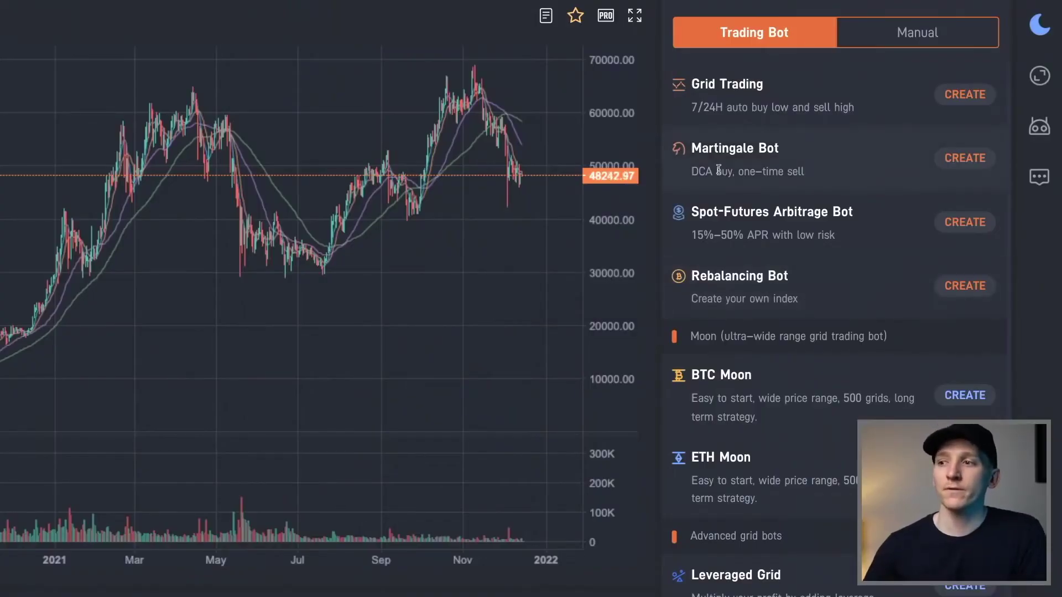
- Open the Martingale Bot setup and bring its Balanced AI strategy parameters into view
mouse_move(705, 171)
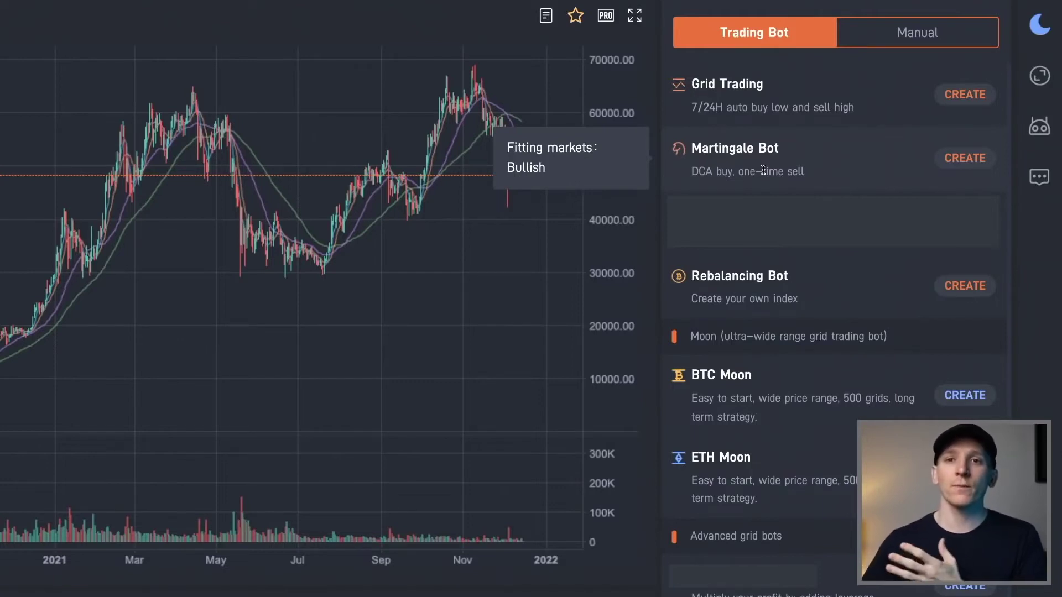
left_click(963, 160)
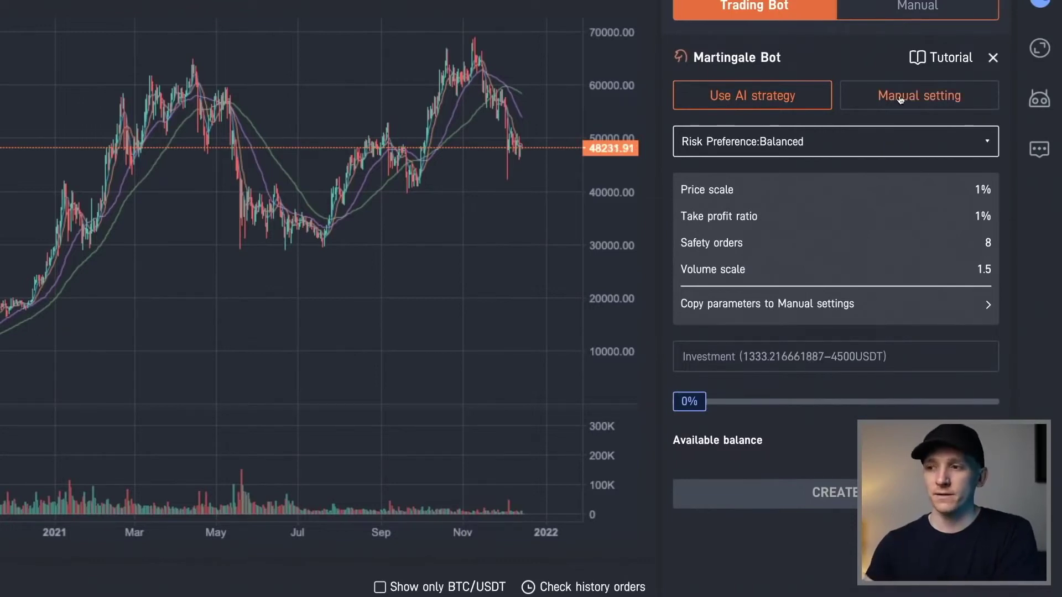
scroll(788, 173, "down", 1)
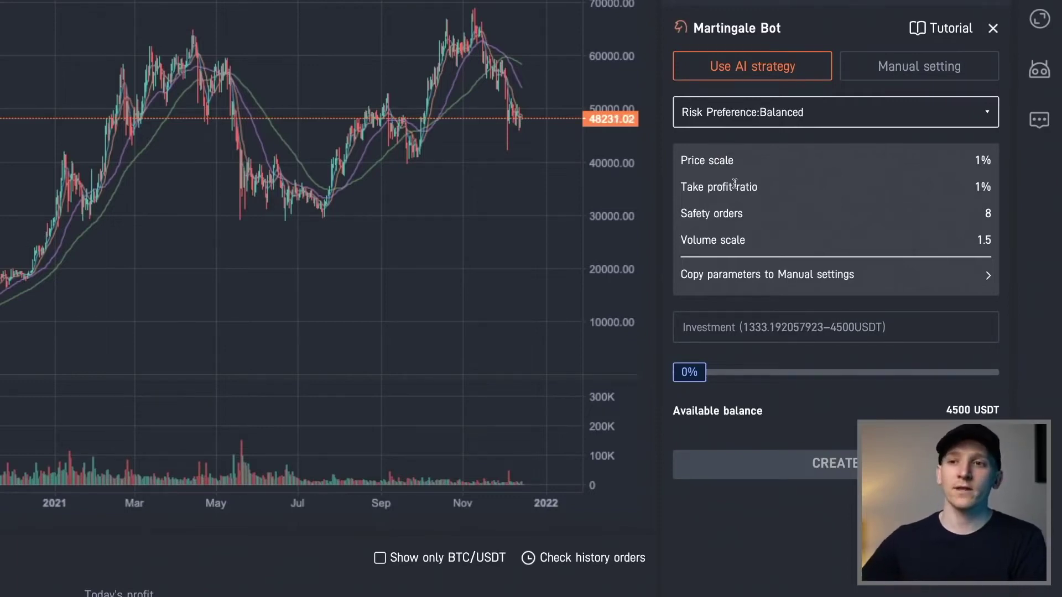
- Switch to the Martingale Bot article and examine its BTC/USDT backtesting table of APR and drawdown by price scale
mouse_move(880, 3)
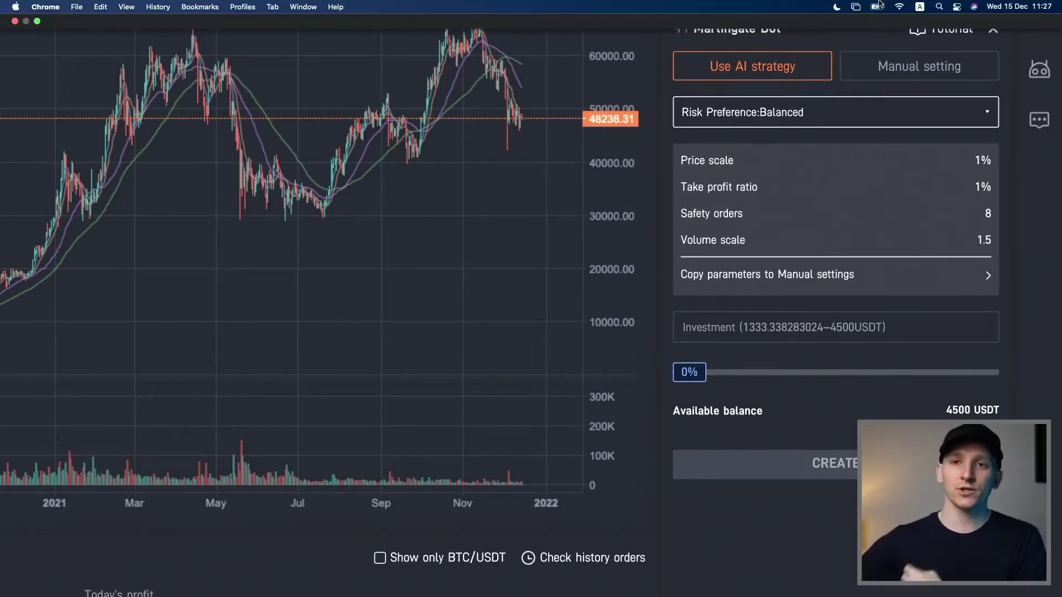
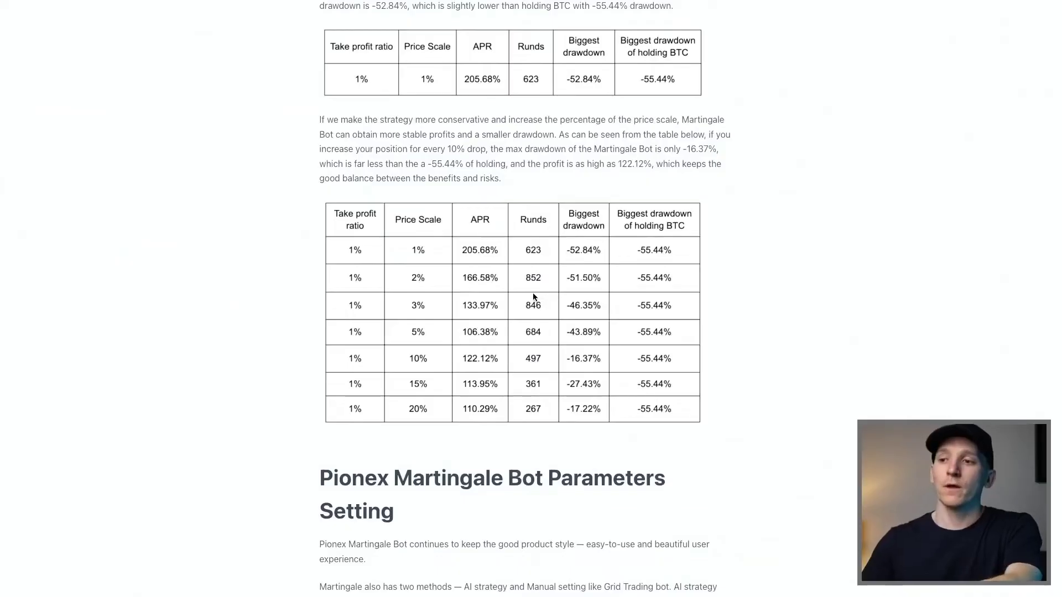
scroll(449, 304, "up", 6)
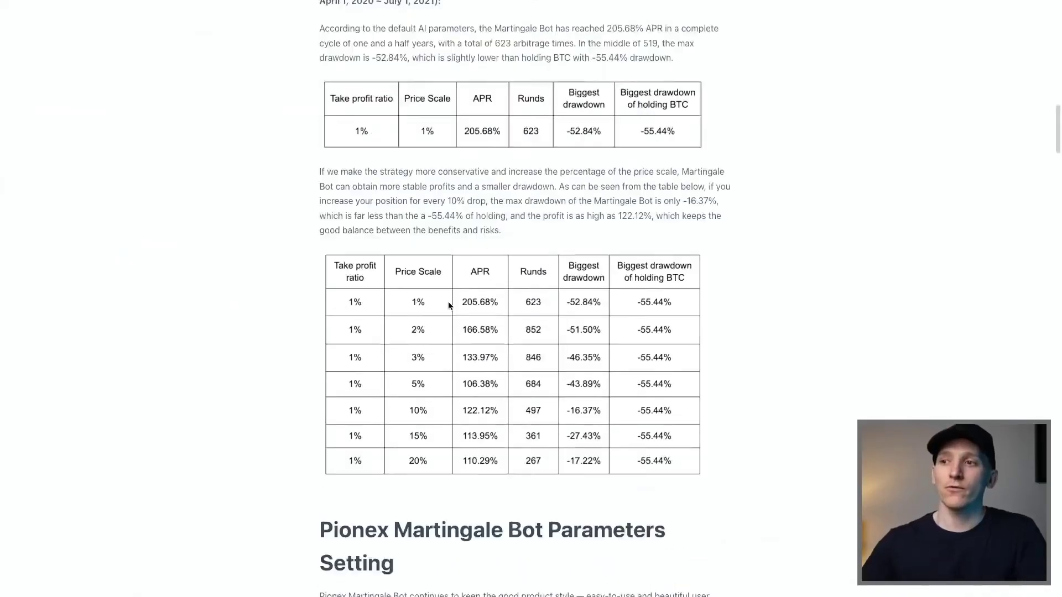
scroll(449, 305, "down", 8)
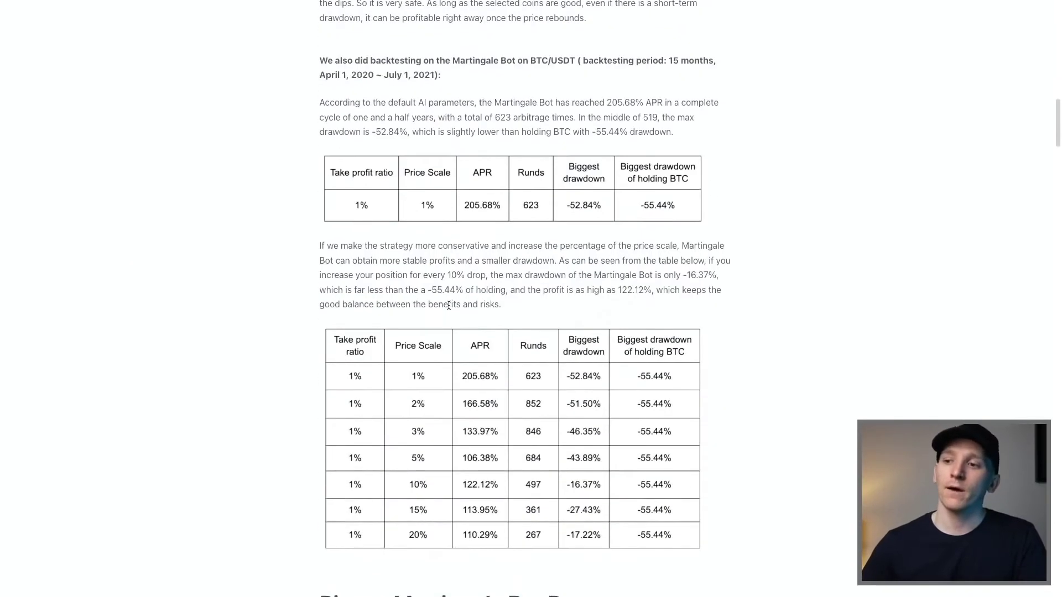
scroll(448, 306, "down", 2)
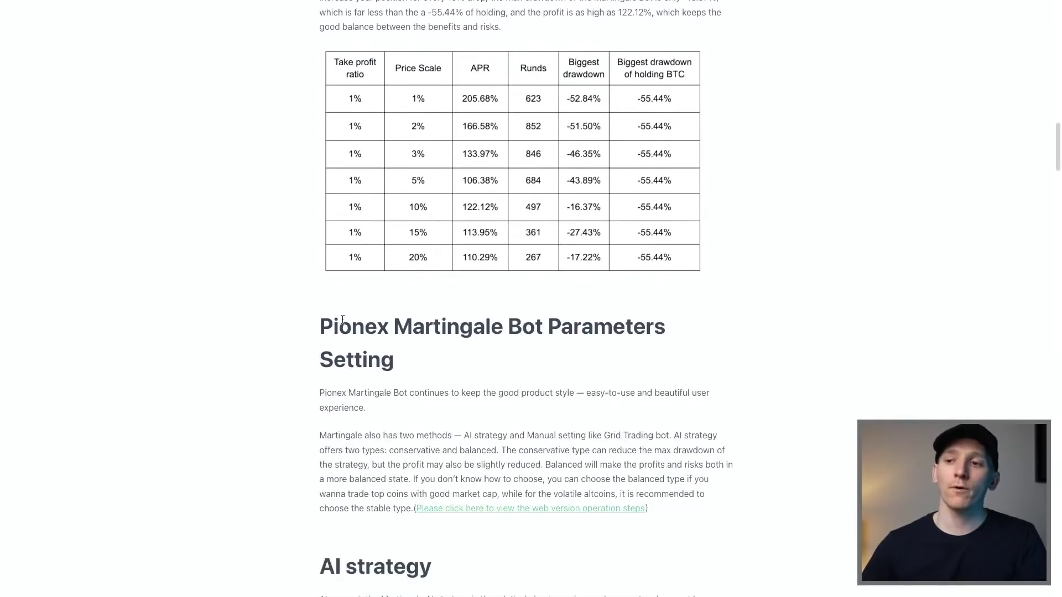
scroll(343, 320, "up", 1)
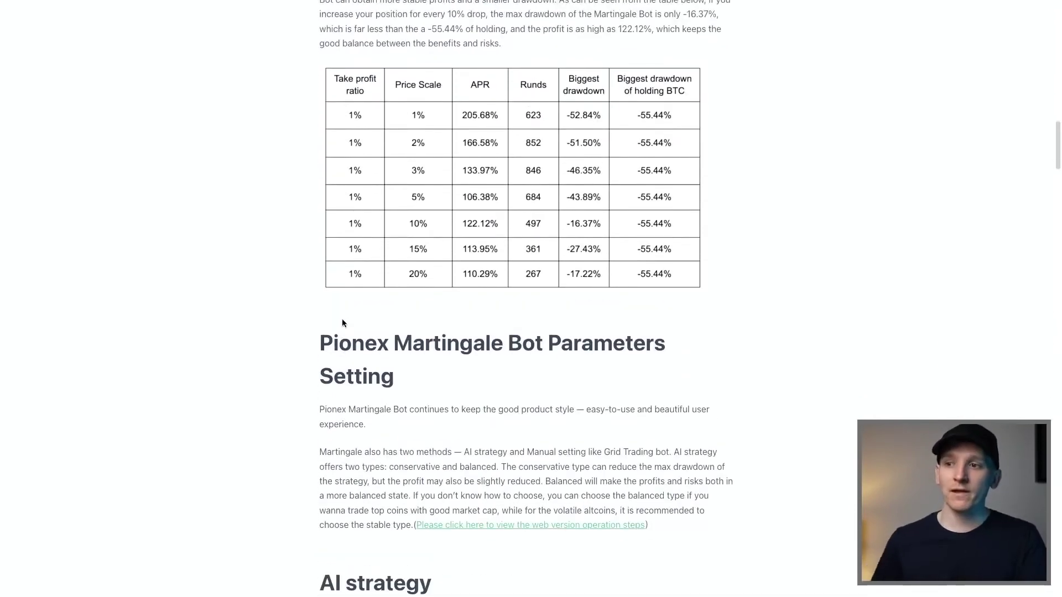
scroll(342, 323, "up", 2)
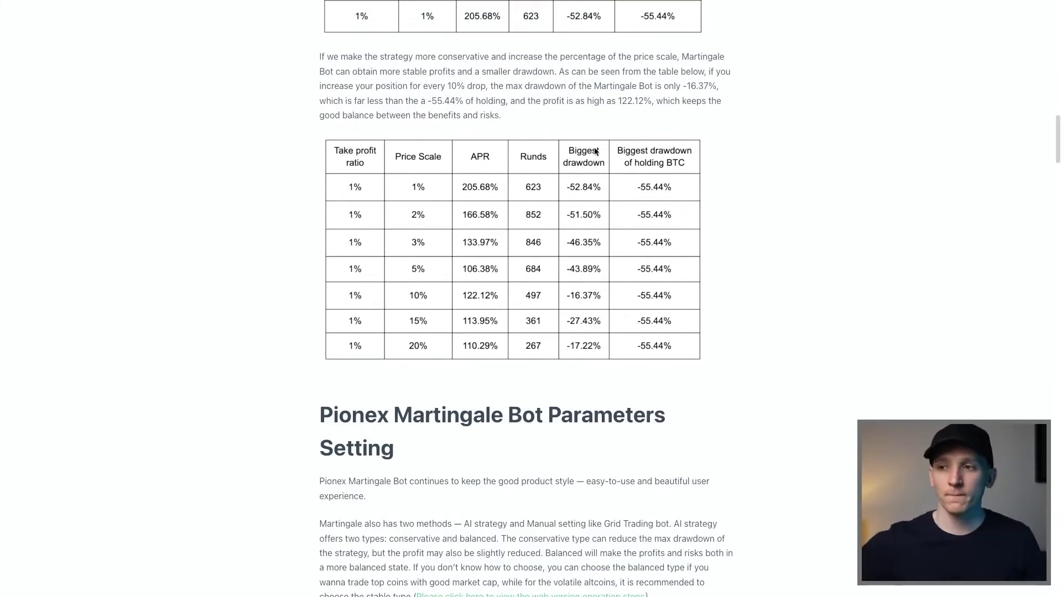
scroll(544, 165, "up", 1)
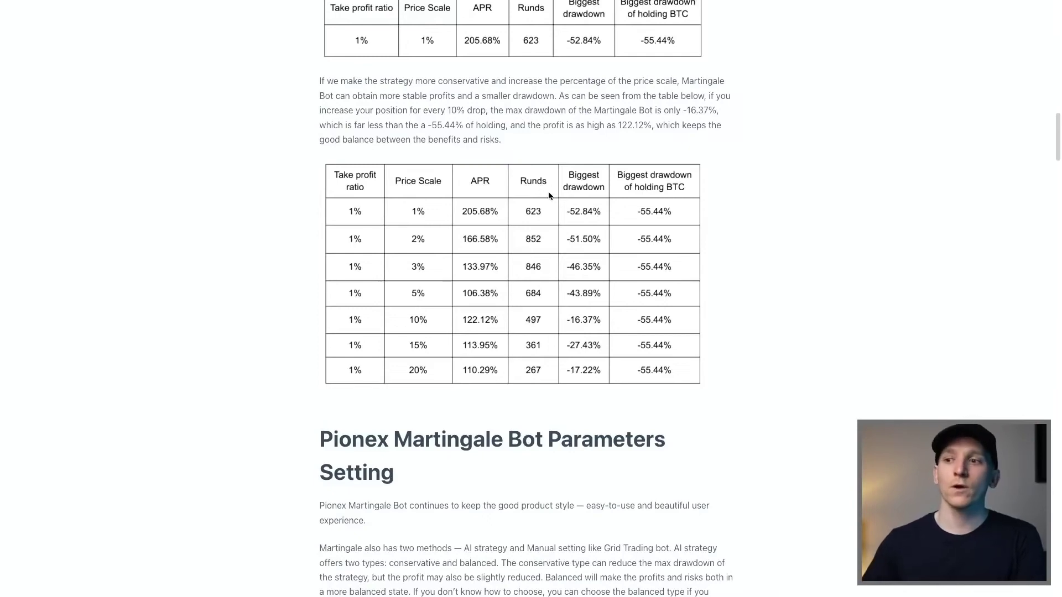
scroll(549, 191, "up", 5, "ctrl")
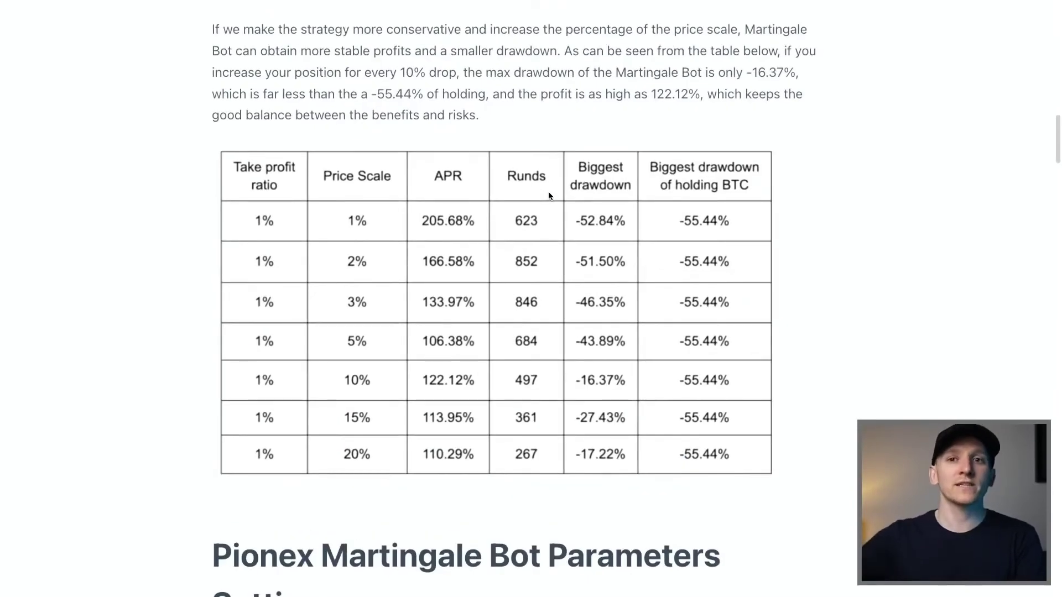